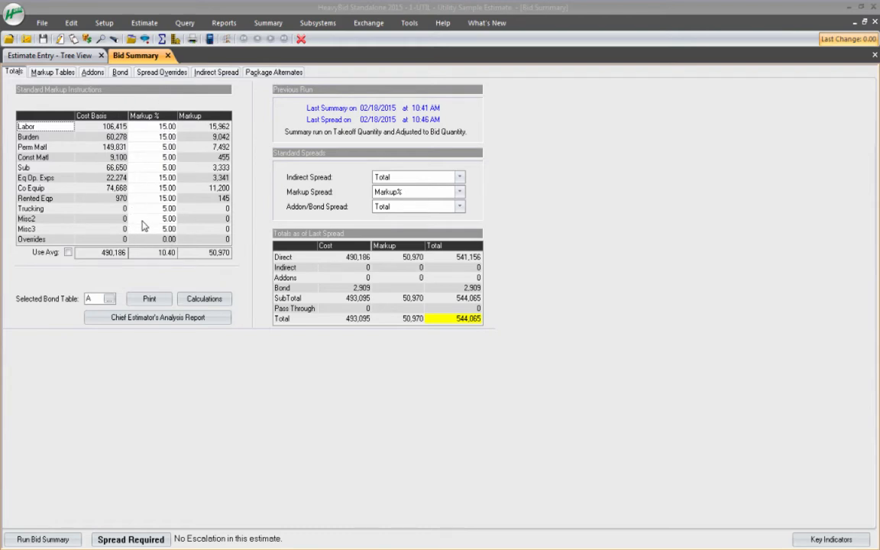
# Create addon number 1 in the bid summary with the description "Home Office Overhead"
pyautogui.click(93, 73)
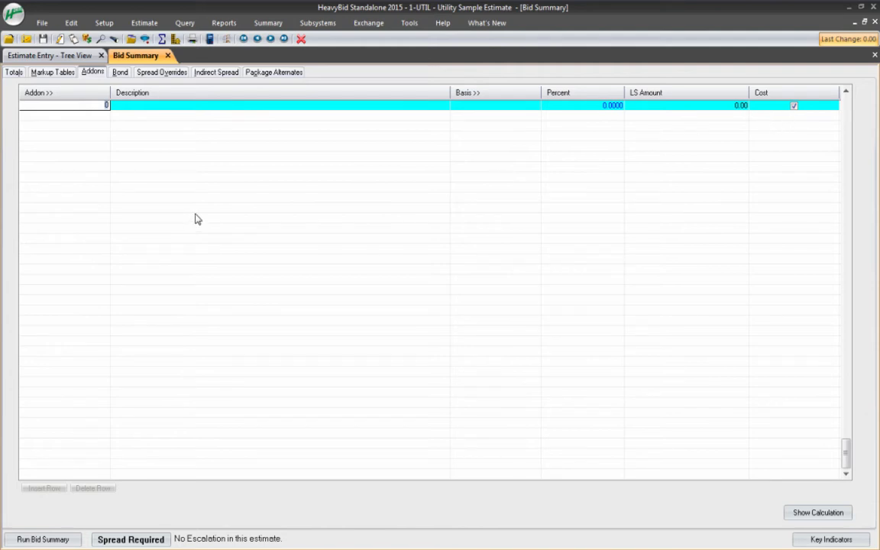
pyautogui.write('1')
pyautogui.press('Tab')
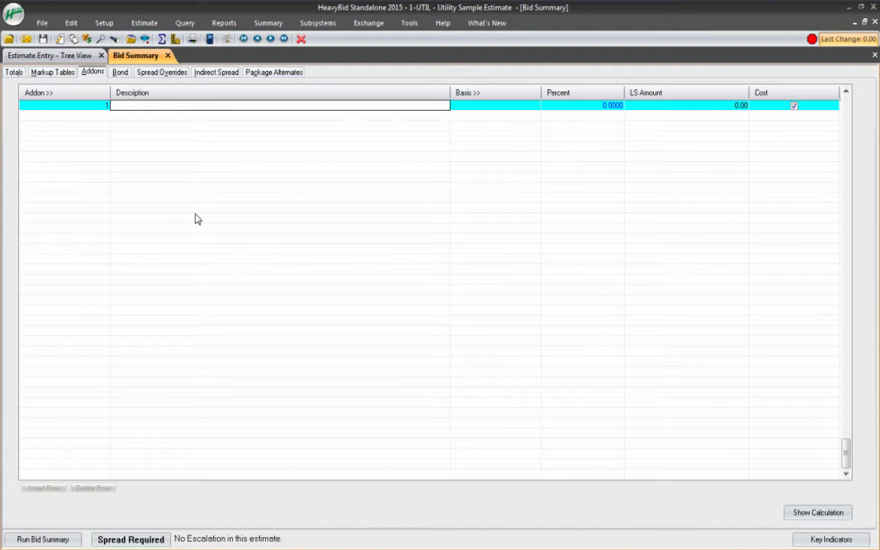
pyautogui.write('PO')
pyautogui.write('me Office Overhead')
pyautogui.press('Tab')
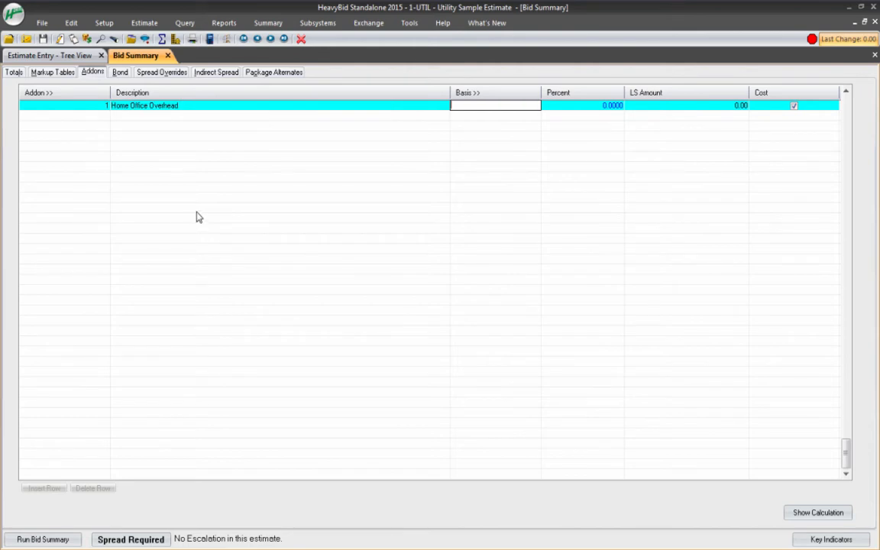
# Set the basis of the Home Office Overhead addon to JB (Job Value)
pyautogui.click(467, 94)
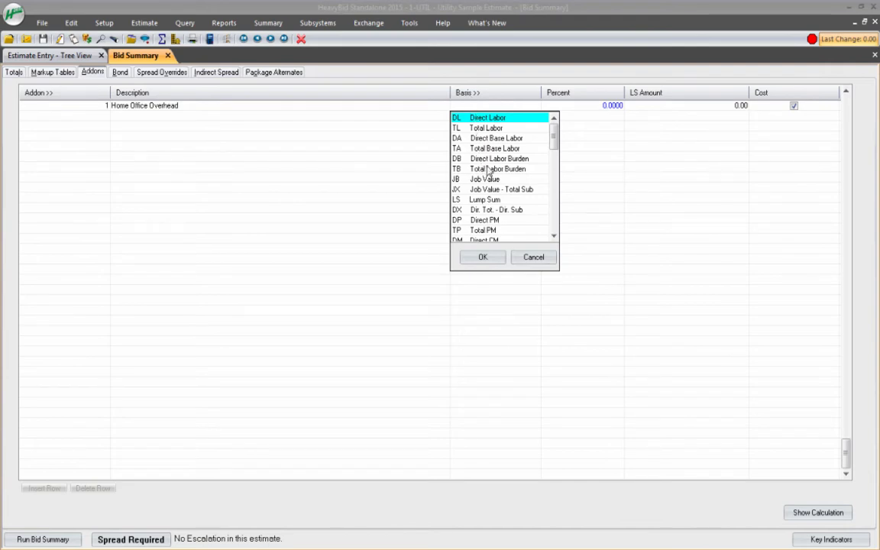
pyautogui.scroll(-4, 488, 157)
pyautogui.scroll(3, 487, 152)
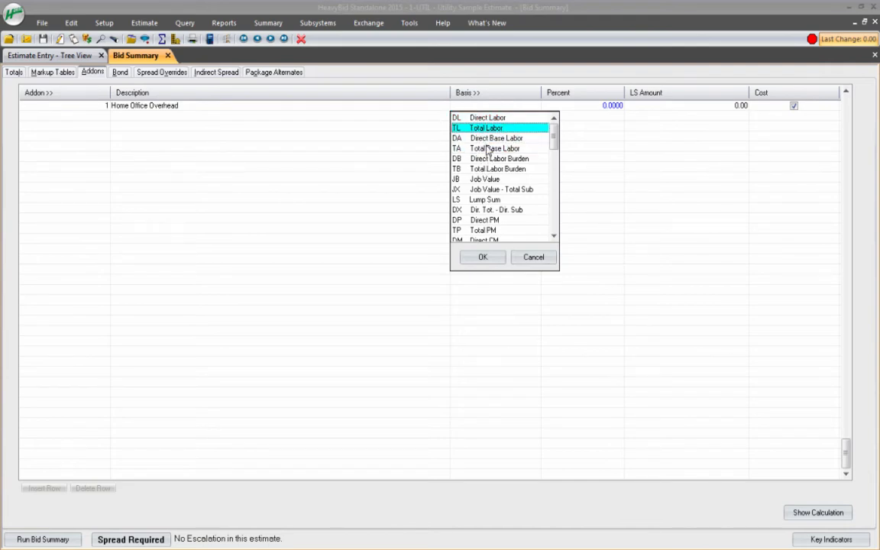
pyautogui.scroll(1, 488, 150)
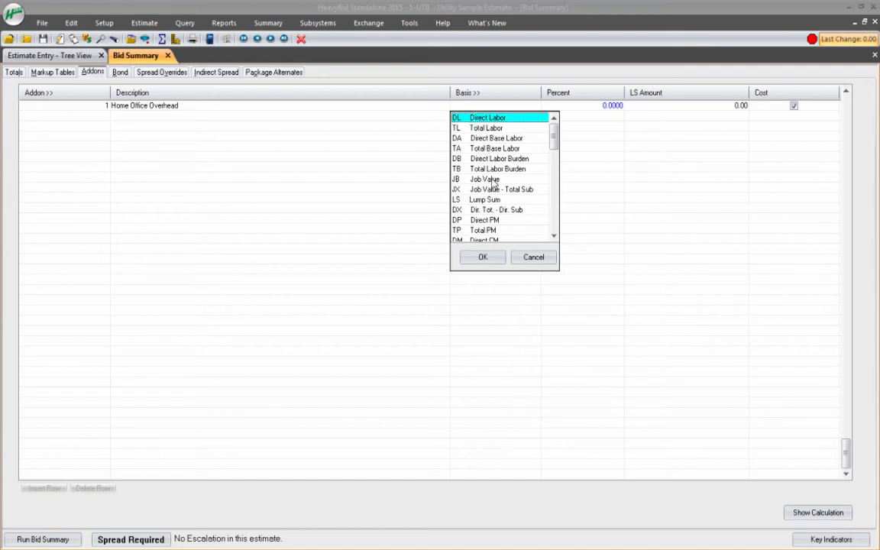
pyautogui.scroll(-9, 494, 184)
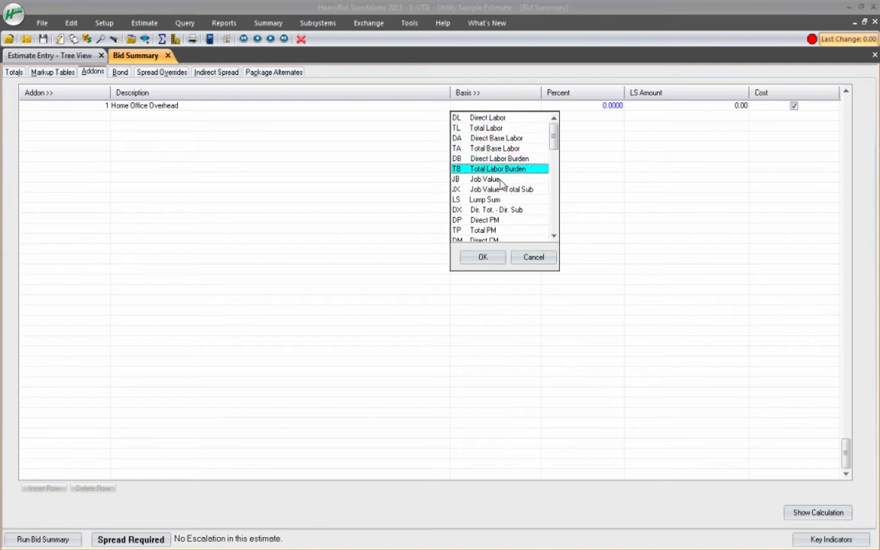
pyautogui.scroll(-11, 501, 183)
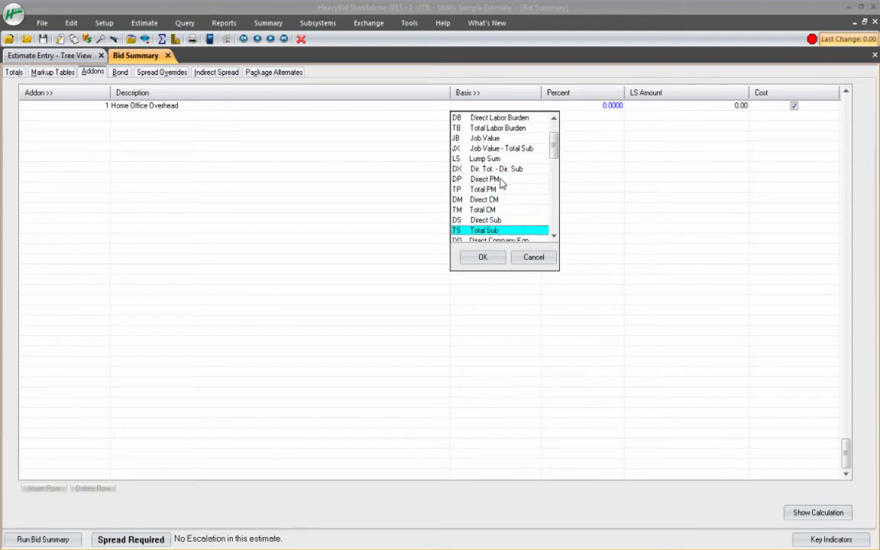
pyautogui.scroll(-6, 502, 184)
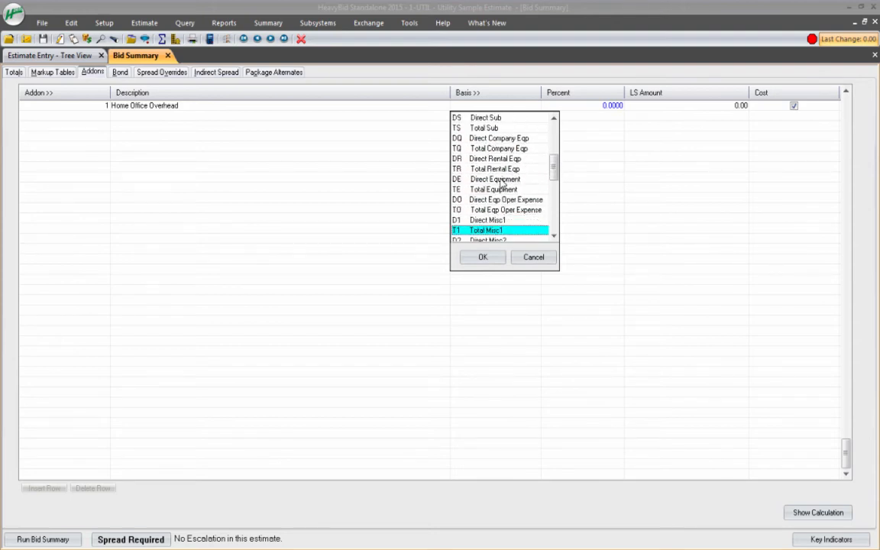
pyautogui.scroll(17, 502, 182)
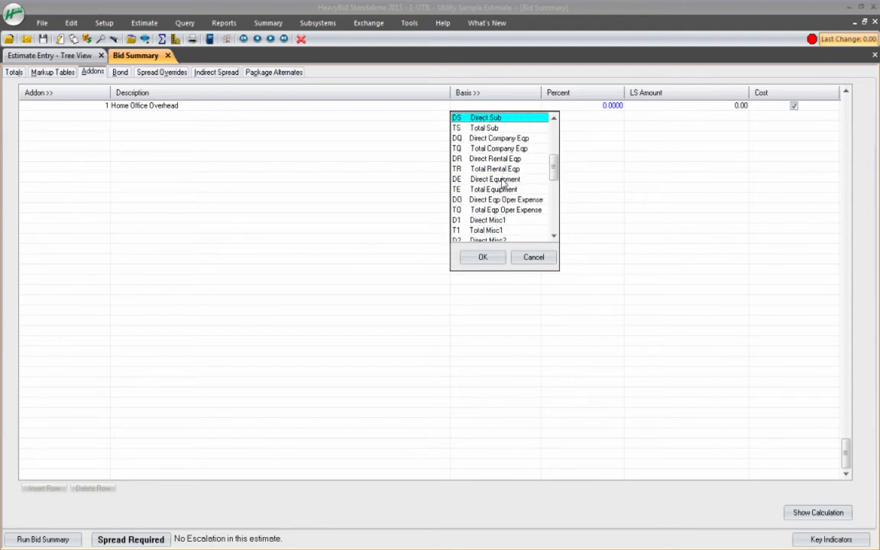
pyautogui.scroll(9, 503, 181)
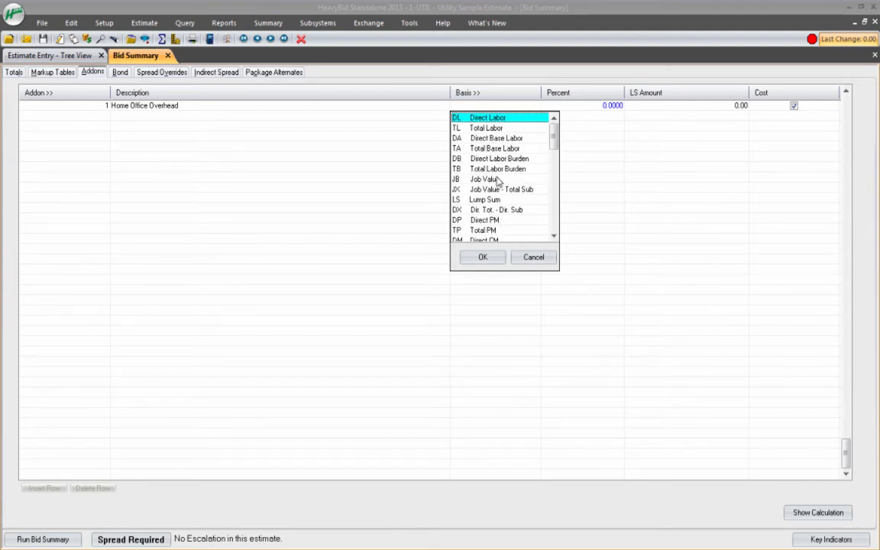
pyautogui.click(501, 179)
pyautogui.click(487, 258)
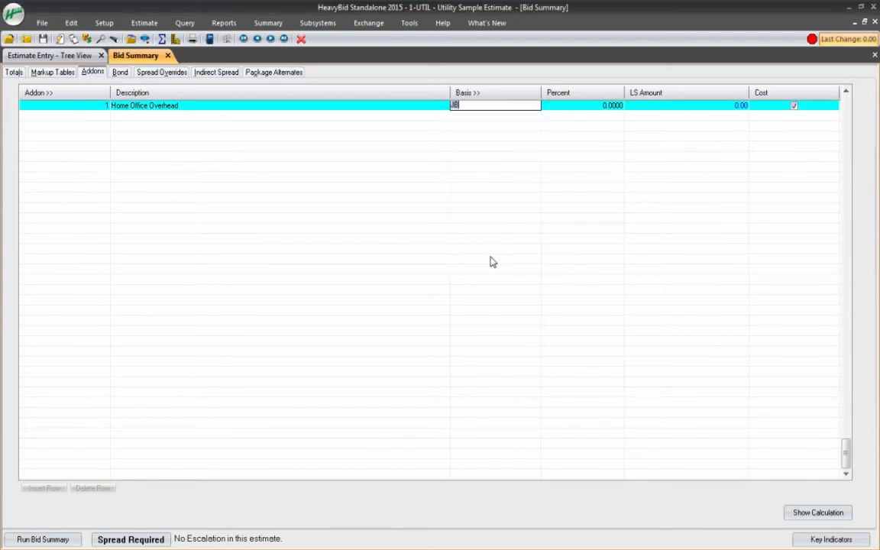
# Set the Home Office Overhead addon's percentage to 5 and commit the row
pyautogui.press('Tab')
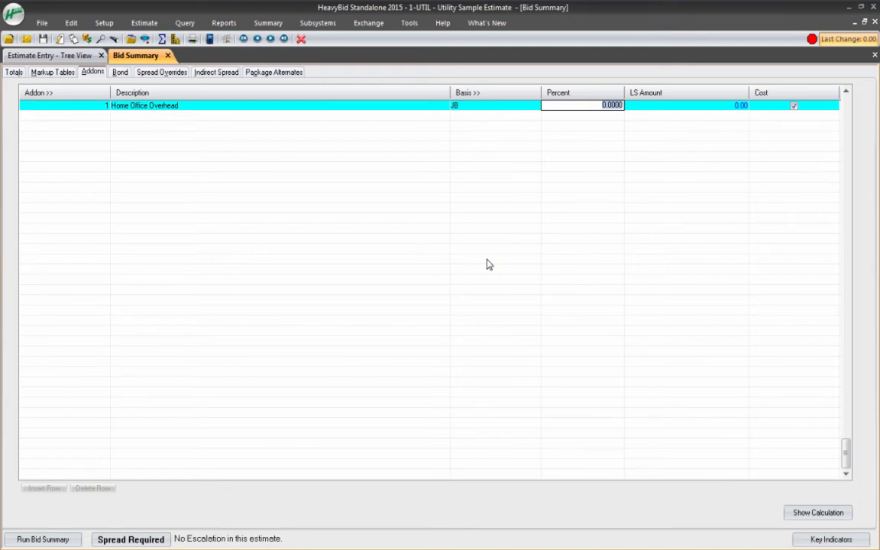
pyautogui.write('5')
pyautogui.press('Tab')
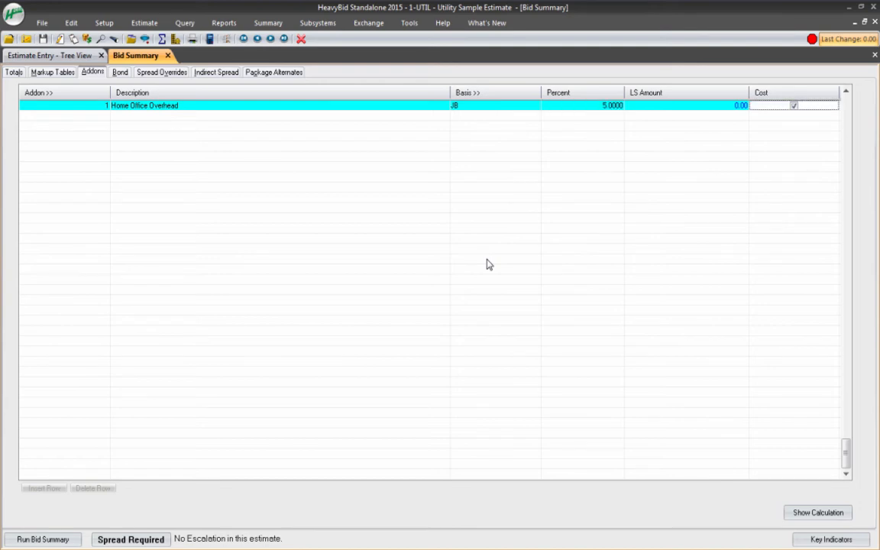
pyautogui.press('Tab')
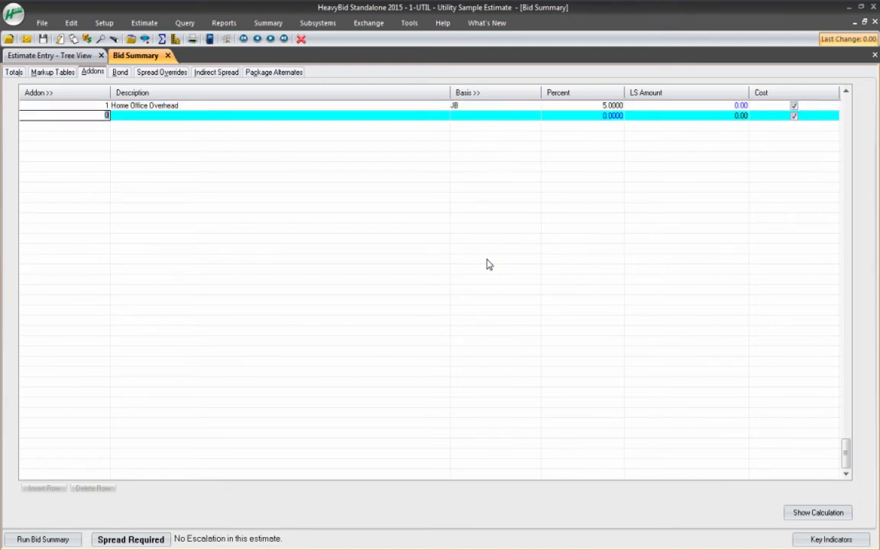
# Return to the bid totals and run the spread to apply the overhead addon
pyautogui.click(12, 73)
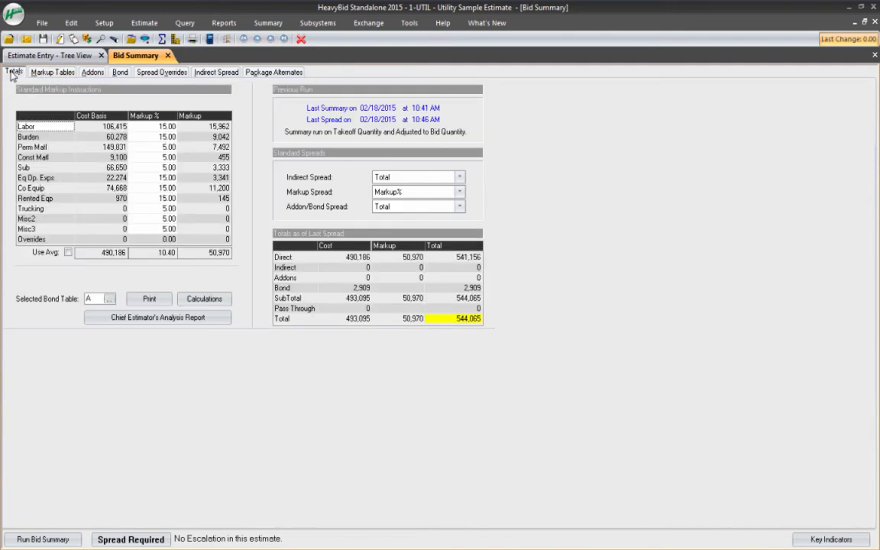
pyautogui.click(146, 539)
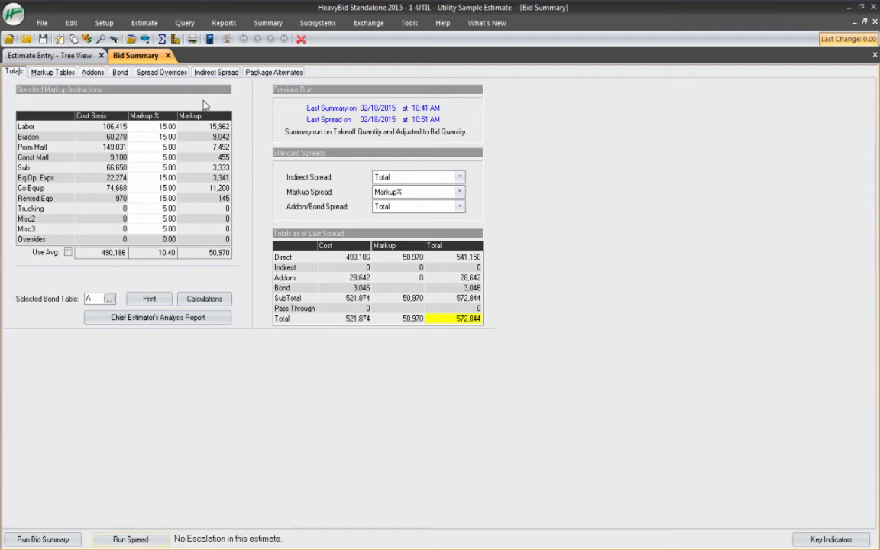
# Create addon number 2, "Small Tools", with basis DL (Direct Labor) at 2 percent
pyautogui.click(93, 70)
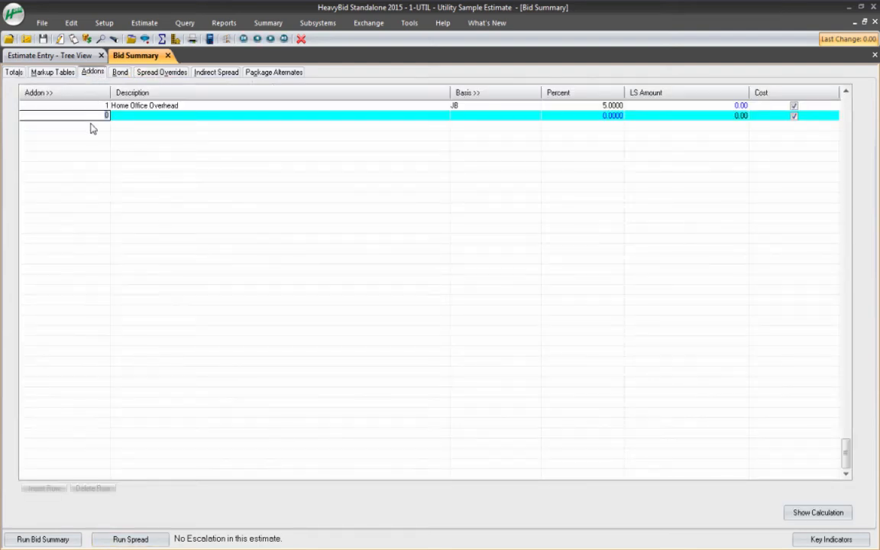
pyautogui.press('Tab')
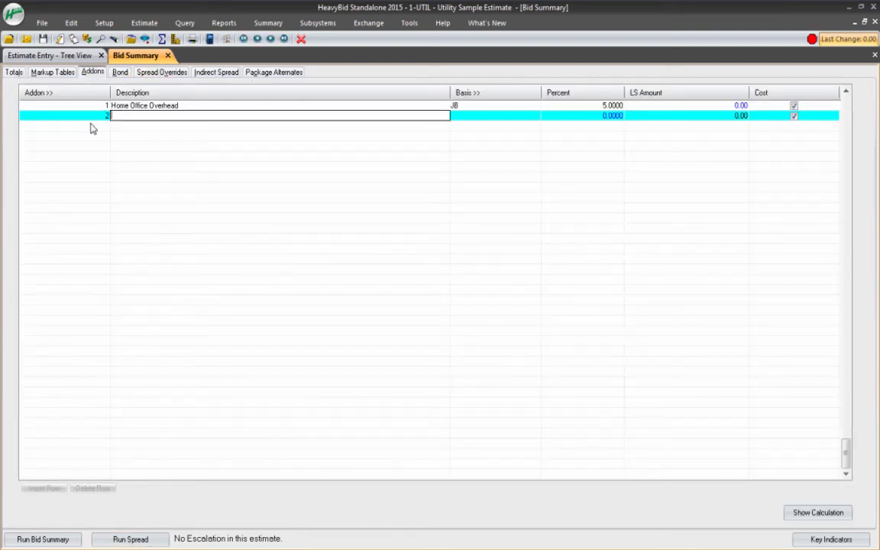
pyautogui.write('Small Tools')
pyautogui.press('Tab')
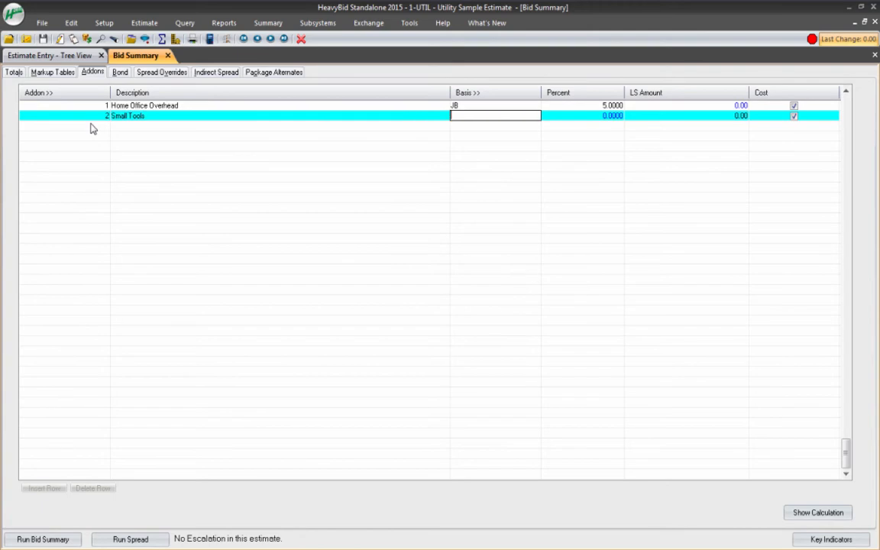
pyautogui.click(460, 95)
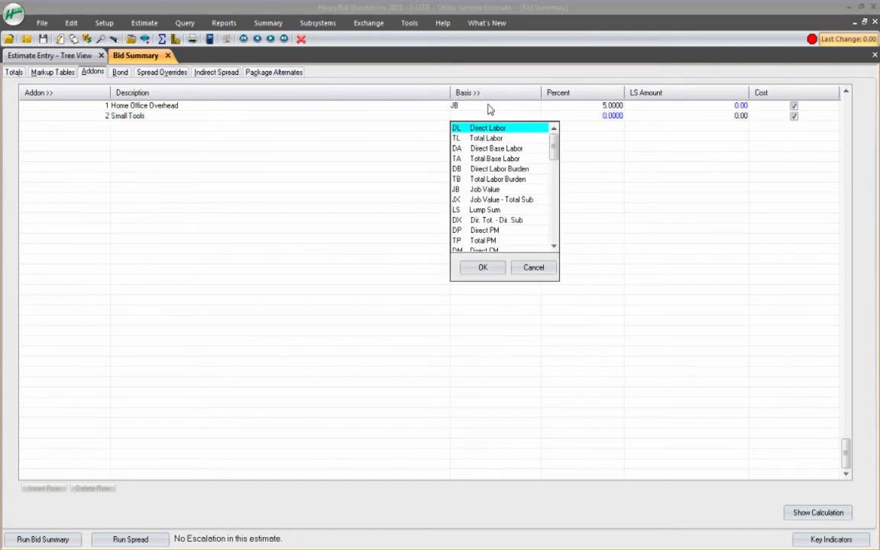
pyautogui.click(496, 268)
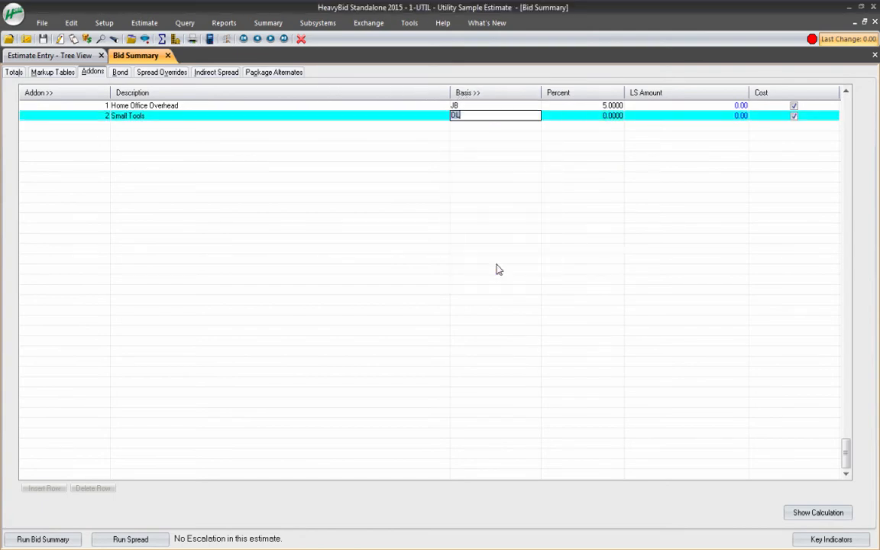
pyautogui.press('Tab')
pyautogui.write('2')
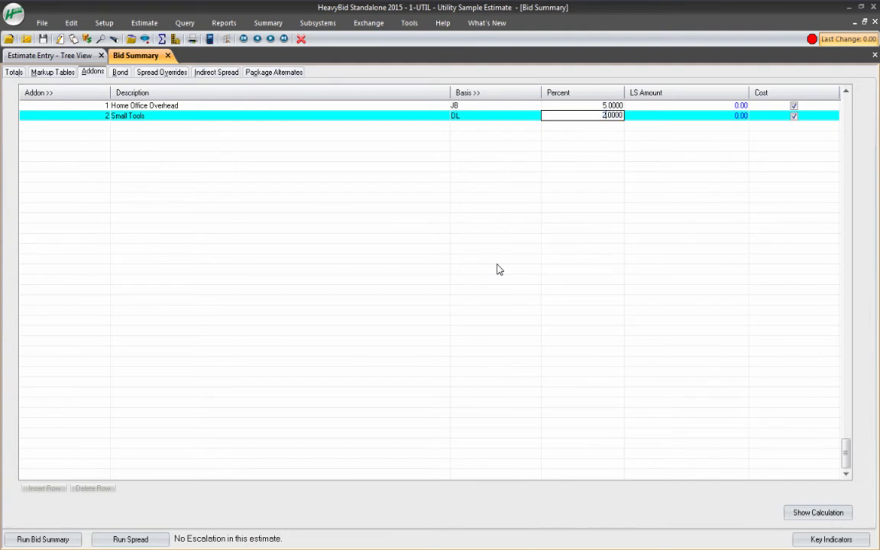
pyautogui.press('Return')
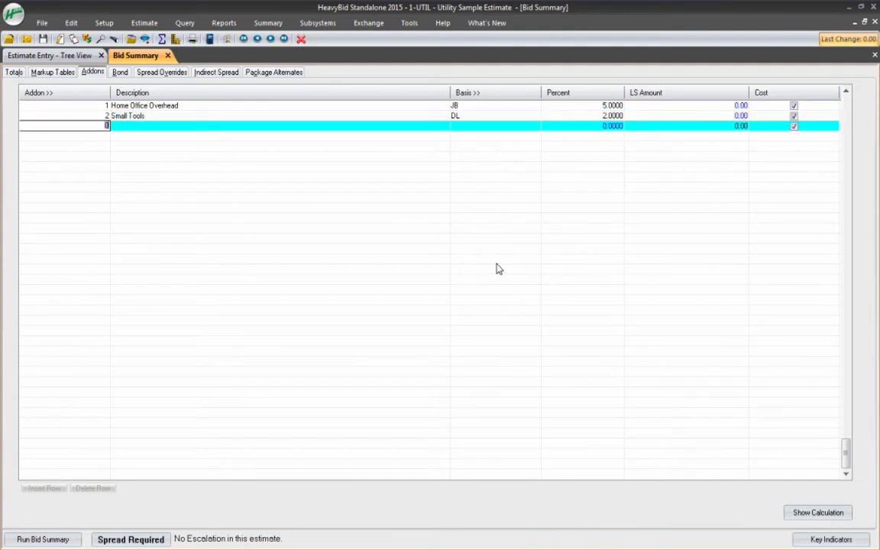
# Run the spread with the Small Tools addon and review the calculated addon item amounts
pyautogui.click(158, 542)
pyautogui.click(794, 513)
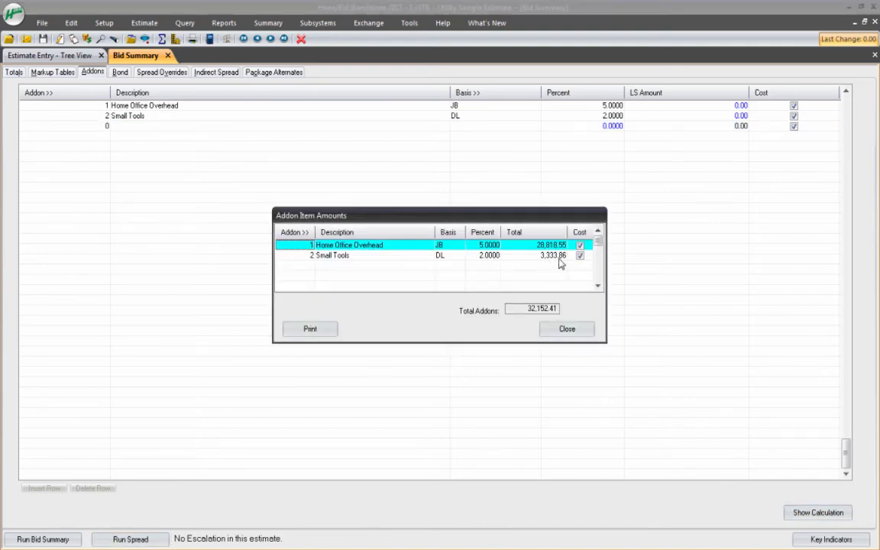
pyautogui.click(567, 328)
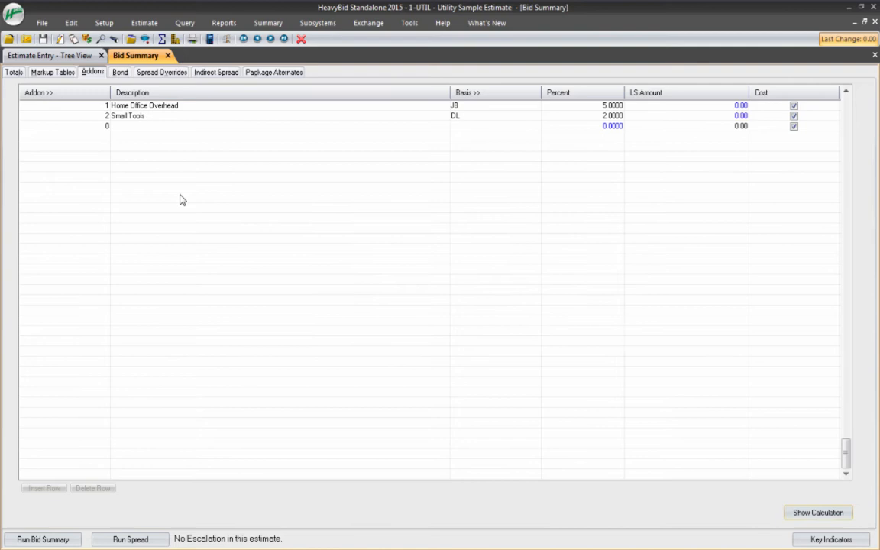
# Create addon number 3 with the description "Add Markup"
pyautogui.click(107, 124)
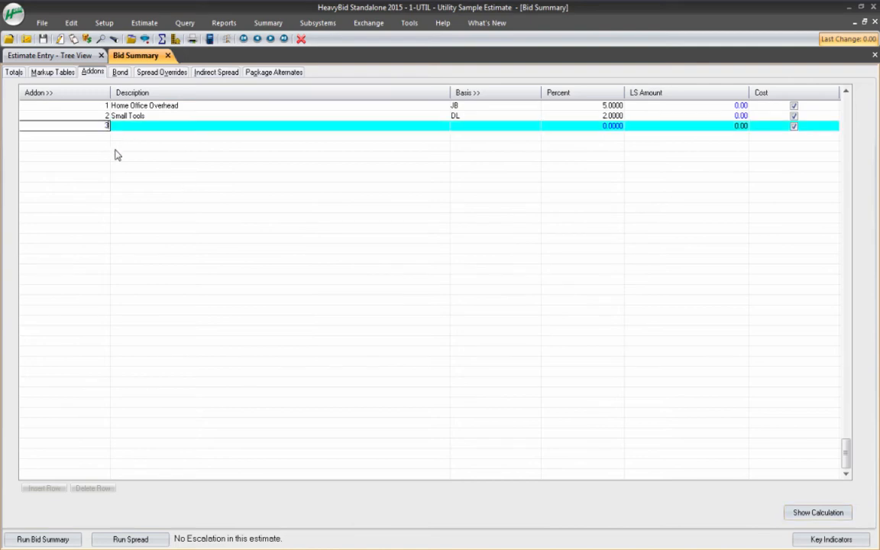
pyautogui.press('Tab')
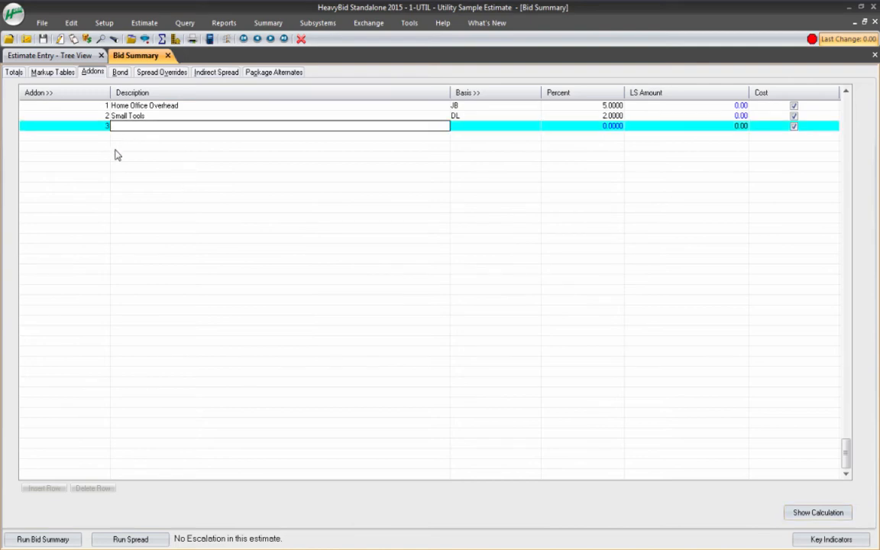
pyautogui.write('Add Markup')
pyautogui.press('Tab')
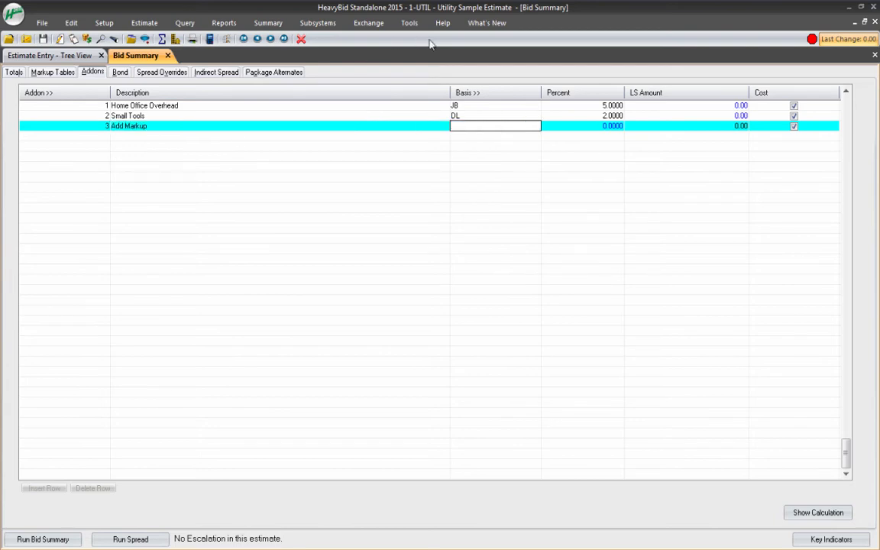
# Set the Add Markup addon's basis to AC (Cost Addons) and its percentage to 20
pyautogui.click(465, 91)
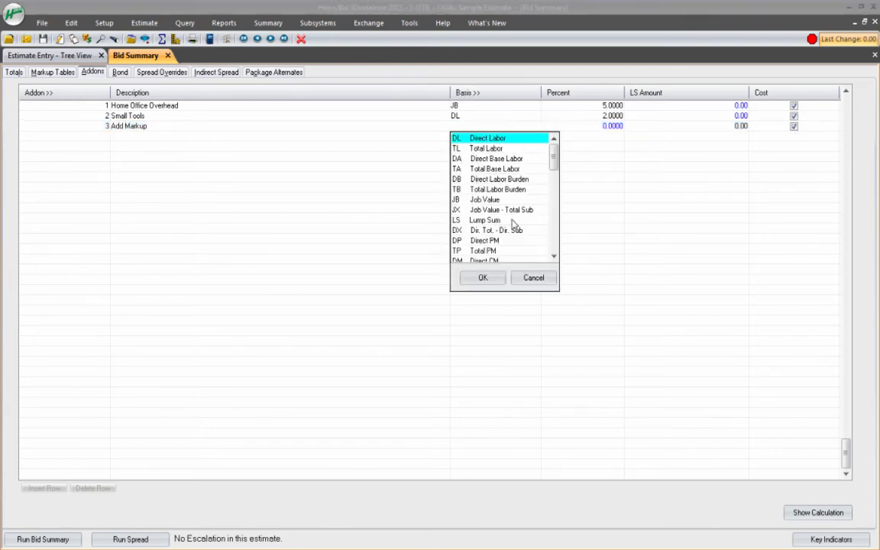
pyautogui.moveTo(553, 167); pyautogui.dragTo(554, 236)
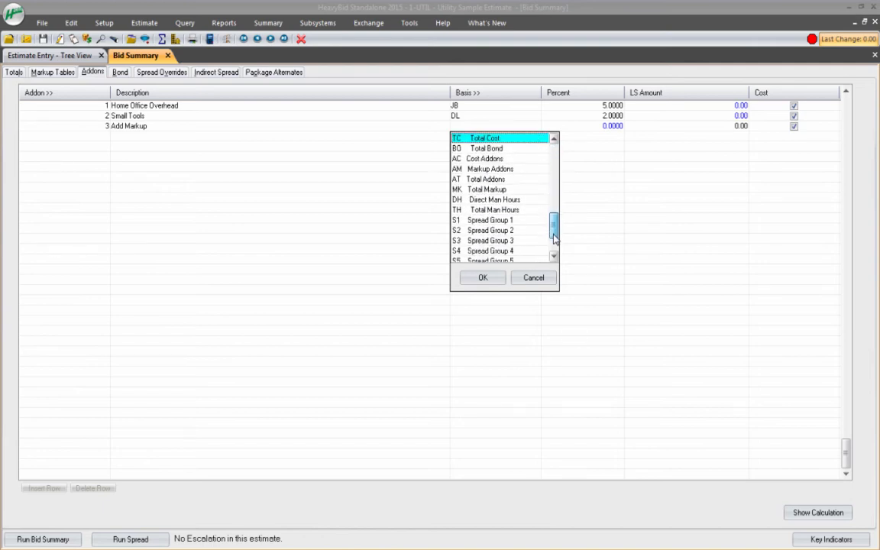
pyautogui.click(475, 160)
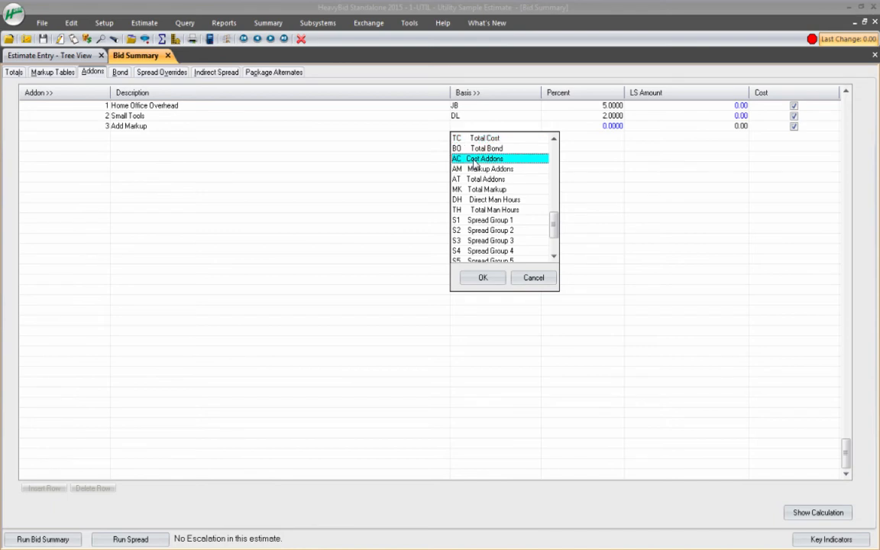
pyautogui.click(483, 278)
pyautogui.press('Tab')
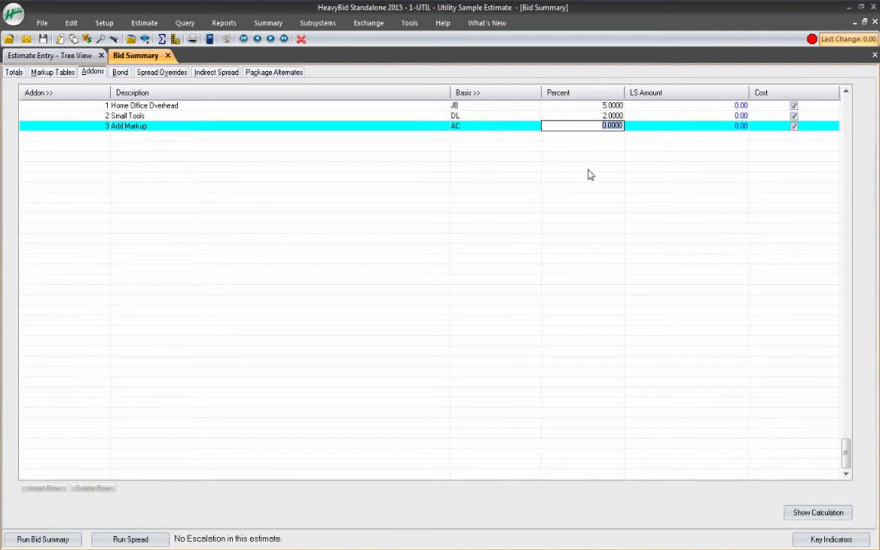
pyautogui.write('20')
pyautogui.press('Return')
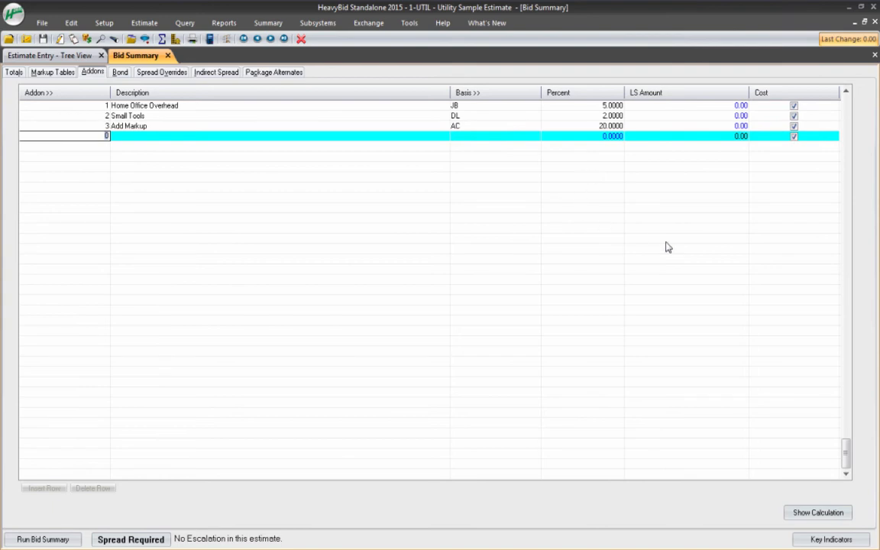
# Run the spread again to apply the Add Markup addon
pyautogui.click(131, 540)
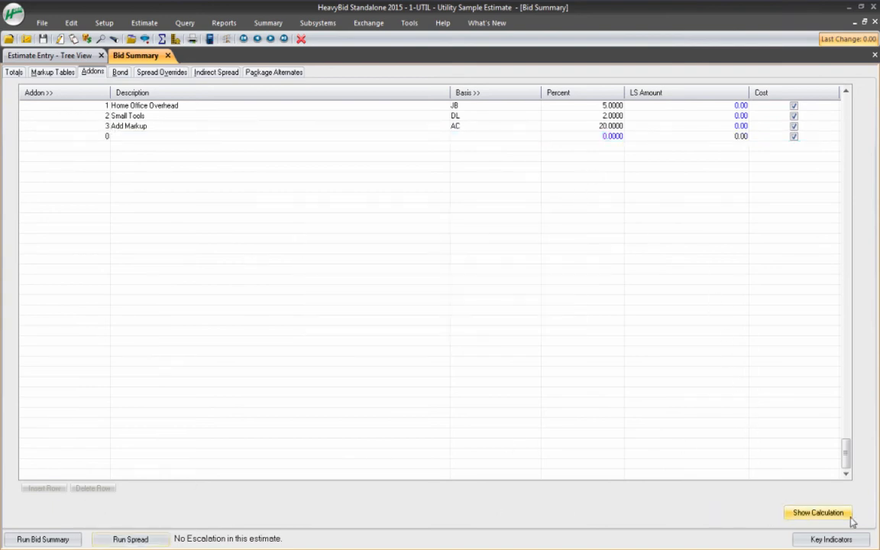
# Review the calculated addon item amounts with the Add Markup addon included
pyautogui.click(815, 512)
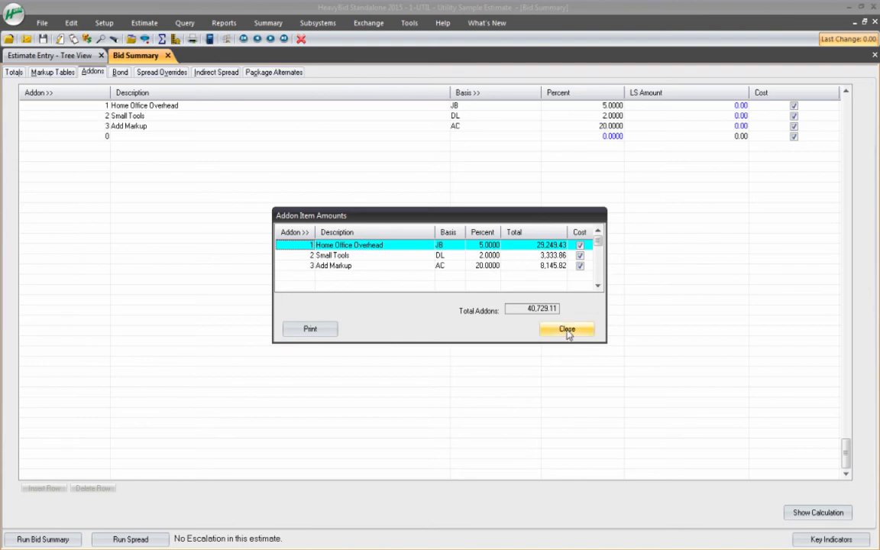
pyautogui.click(567, 329)
# Create addon number 4 with the description "Lump Sum Cont"
pyautogui.click(98, 137)
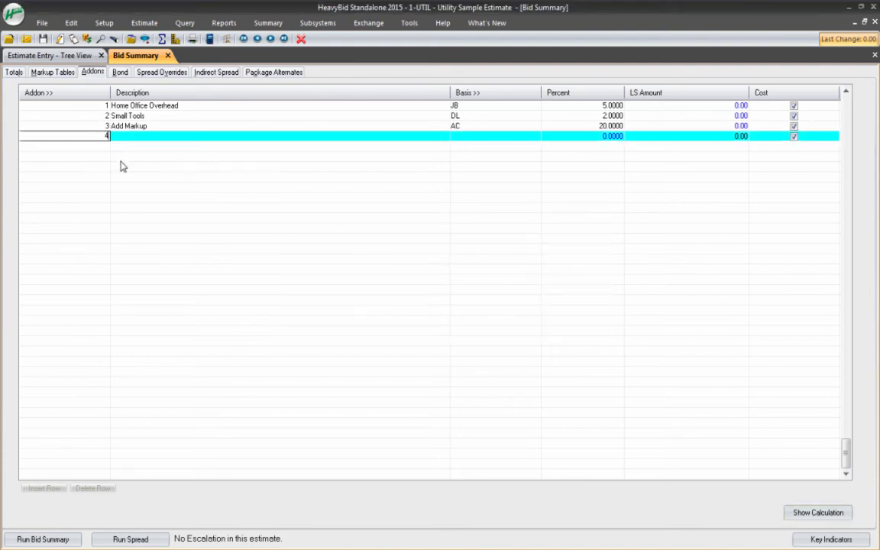
pyautogui.press('Tab')
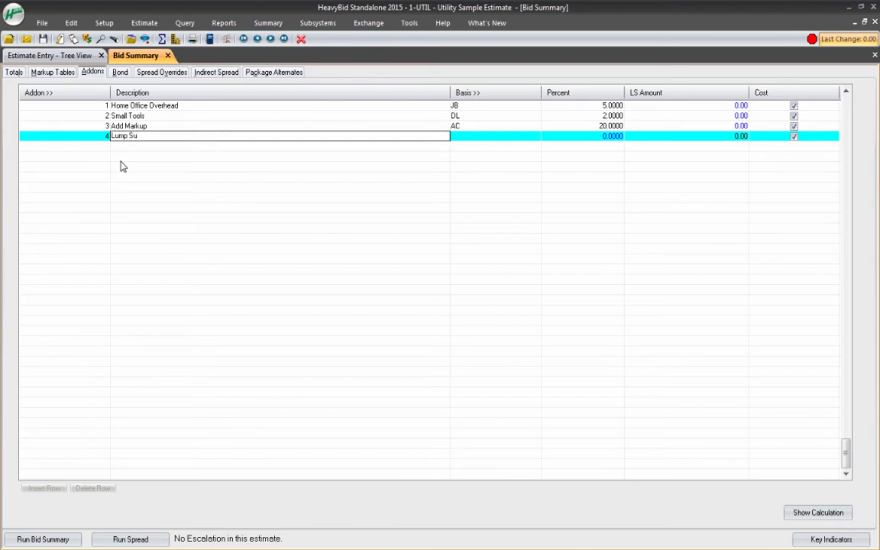
pyautogui.write('ont')
pyautogui.press('Tab')
# Set the Lump Sum Cont addon's basis to LS (Lump Sum) and its lump sum amount to 25,000
pyautogui.click(463, 92)
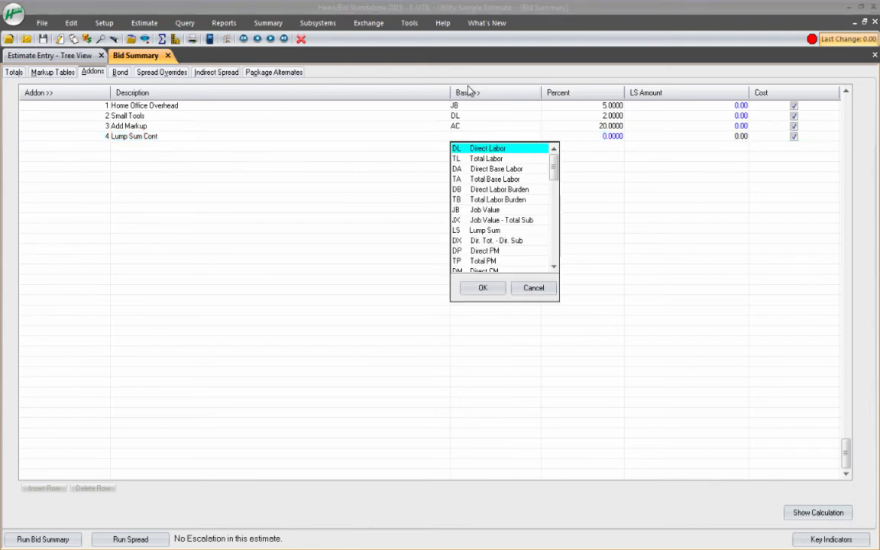
pyautogui.click(492, 230)
pyautogui.click(486, 287)
pyautogui.press('Tab')
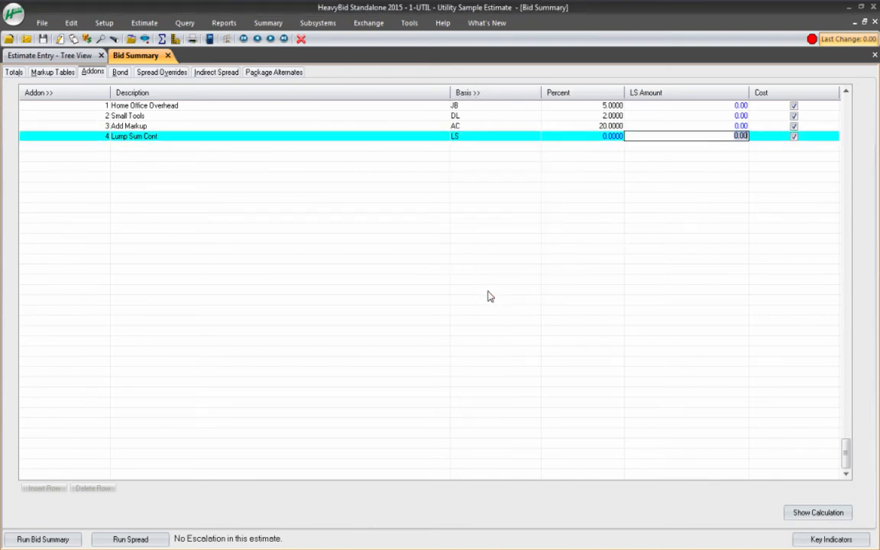
pyautogui.write('25000')
pyautogui.press('Tab')
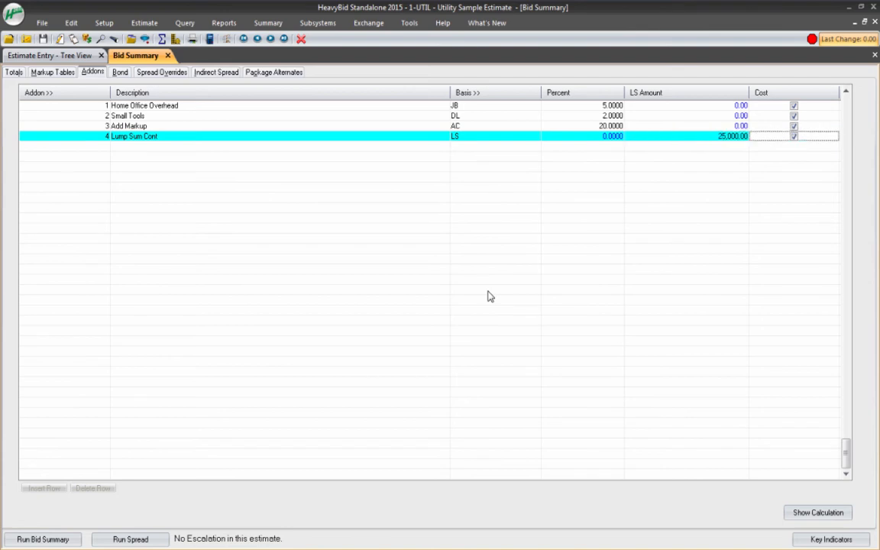
# Clear the Cost setting for the Add Markup and Lump Sum Cont addons so they count as markup
pyautogui.click(793, 127)
pyautogui.press('Tab')
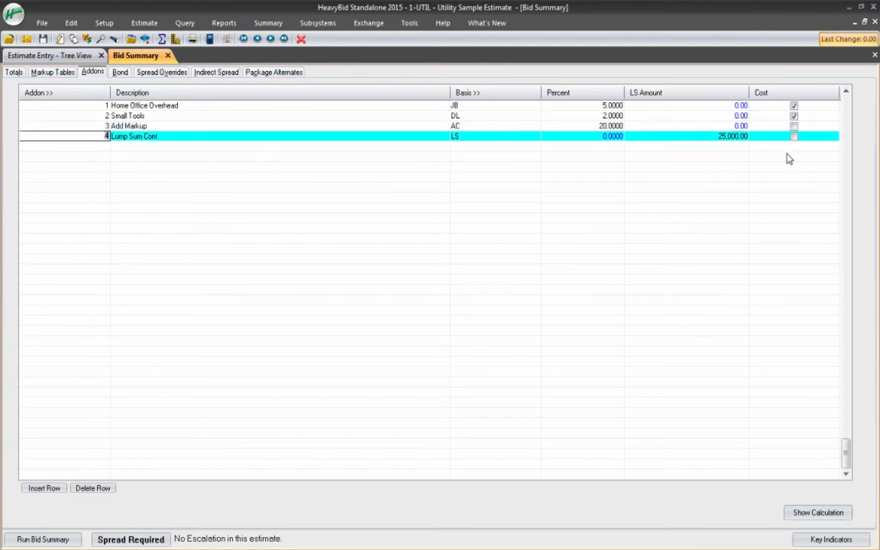
pyautogui.press('Tab')
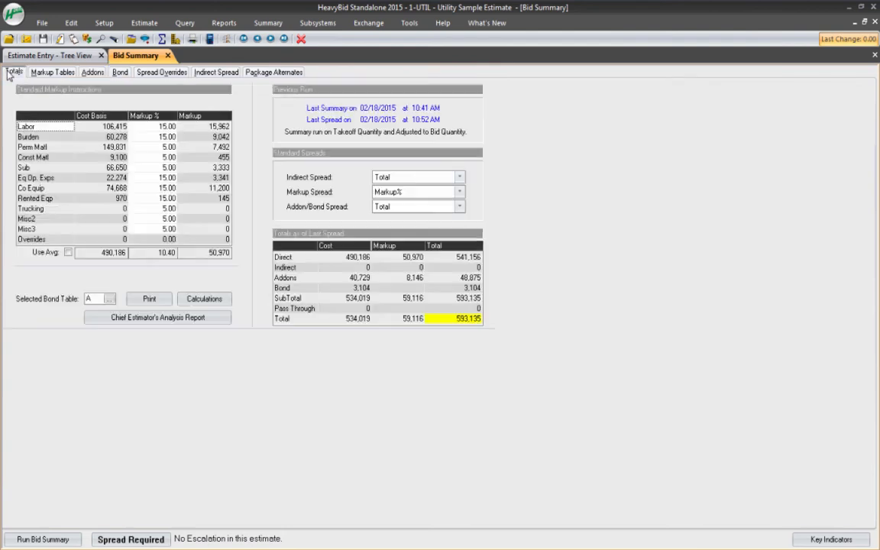
# Run the spread from the bid summary totals and review the itemized amounts behind the Addons total
pyautogui.click(12, 71)
pyautogui.click(120, 540)
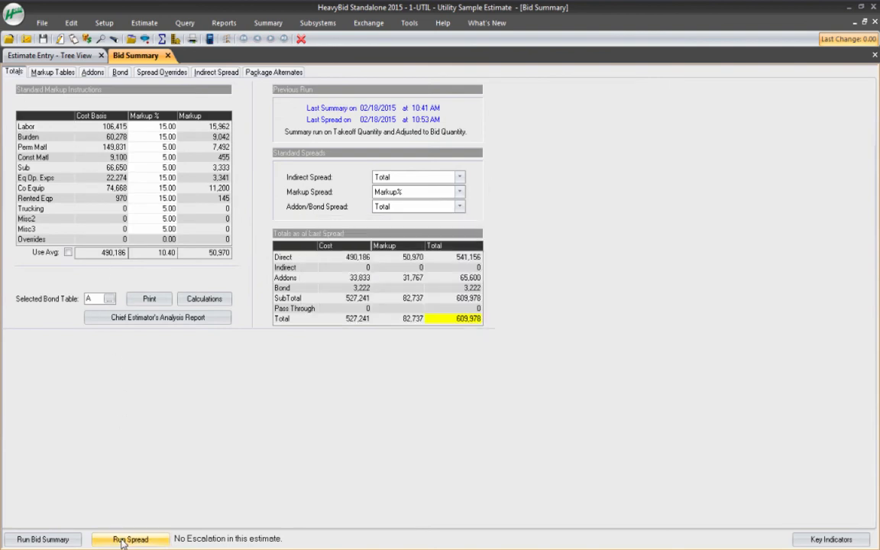
pyautogui.click(215, 301)
pyautogui.click(391, 280)
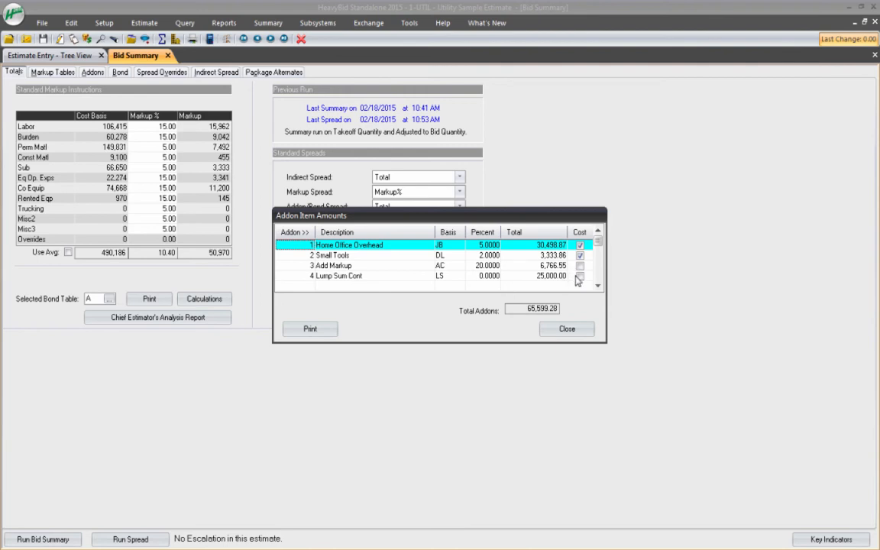
pyautogui.click(567, 329)
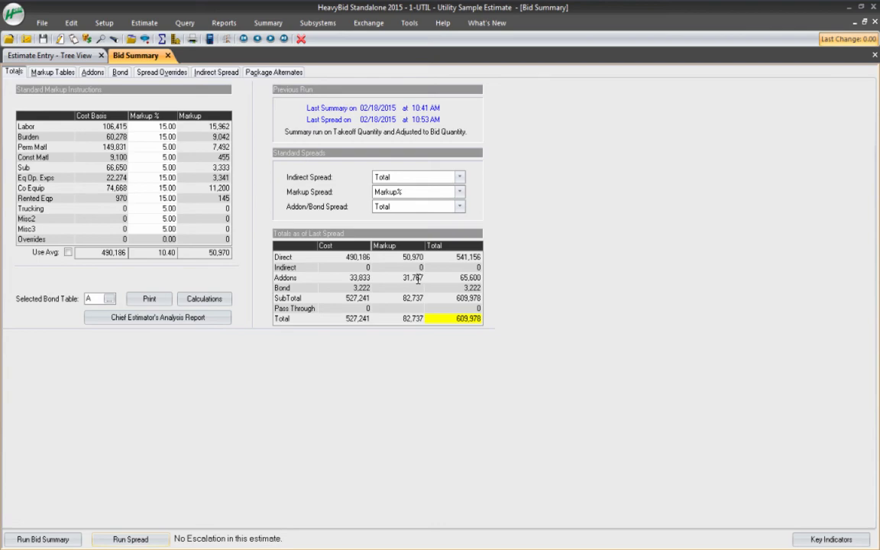
# Open Bid Pricing and compare the addon cost per biditem with the addon and bond totals in the Bid Summary
pyautogui.click(176, 40)
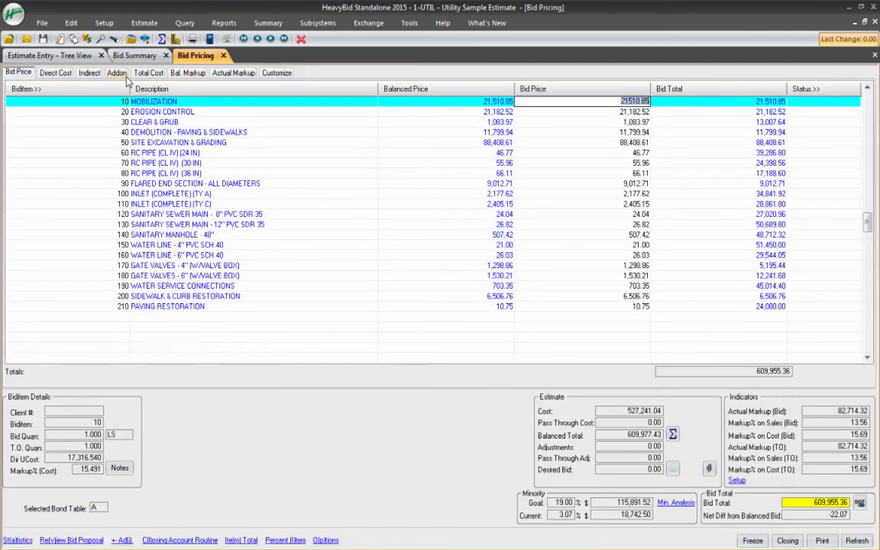
pyautogui.click(113, 73)
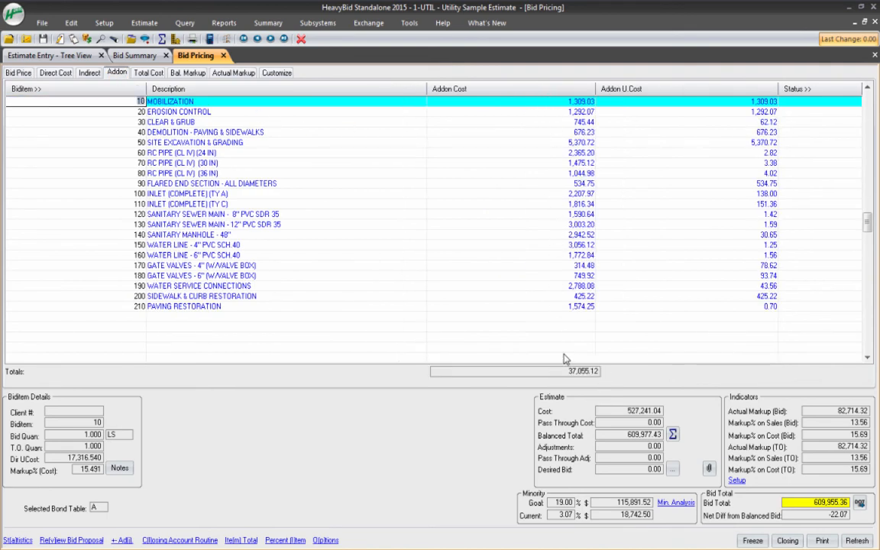
pyautogui.click(121, 53)
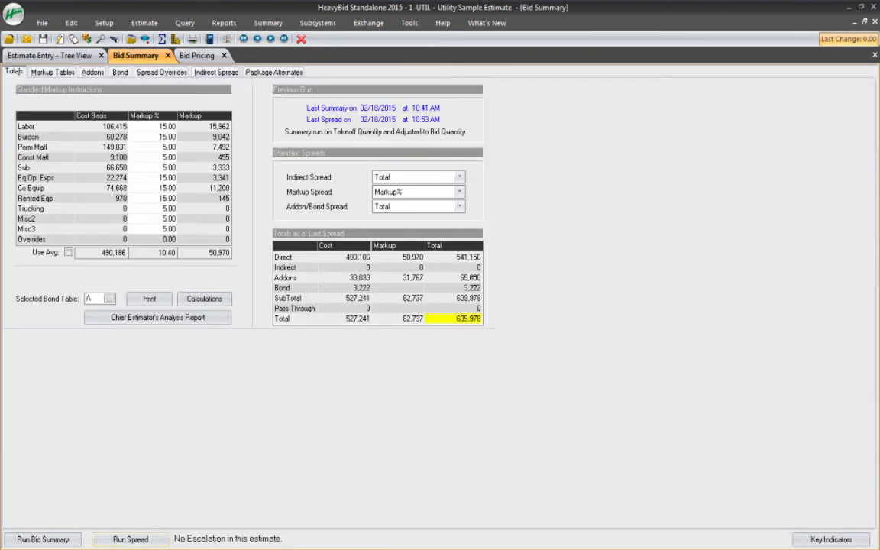
pyautogui.click(197, 55)
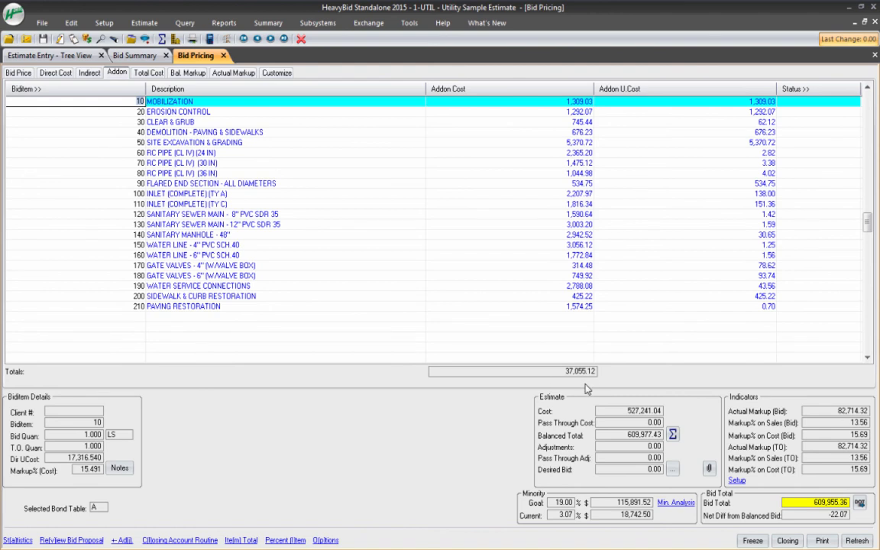
# Compare the balanced markup per biditem in Bid Pricing with the total markup in the Bid Summary
pyautogui.click(188, 73)
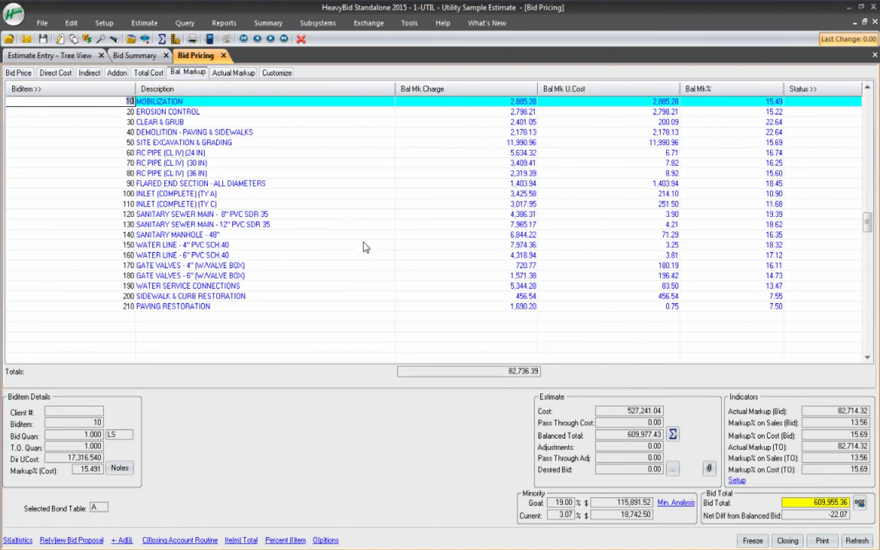
pyautogui.click(119, 55)
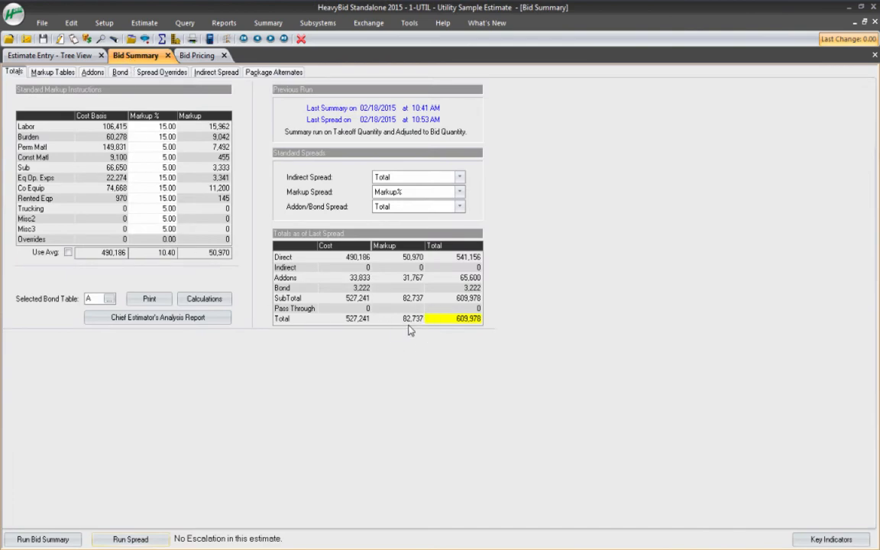
pyautogui.click(200, 56)
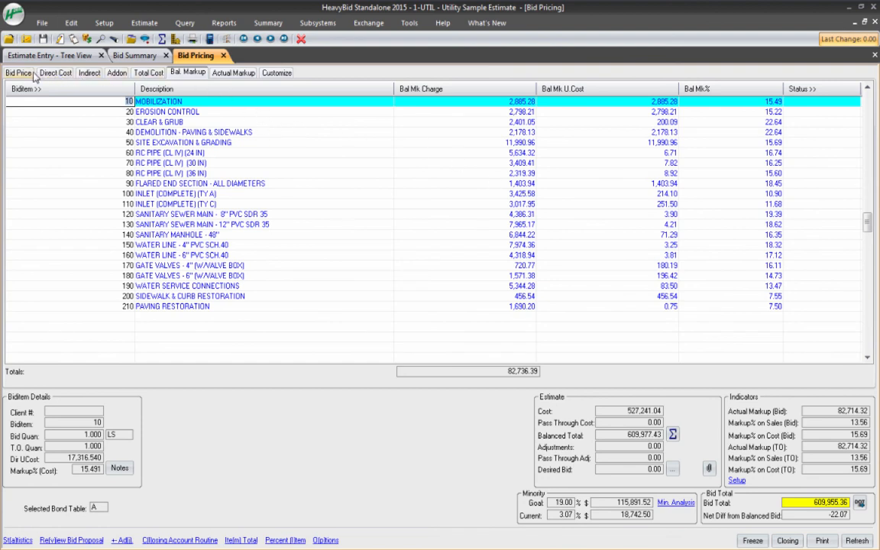
# Recheck the addon costs per biditem in Bid Pricing, then the addon list and totals in the Bid Summary
pyautogui.click(116, 74)
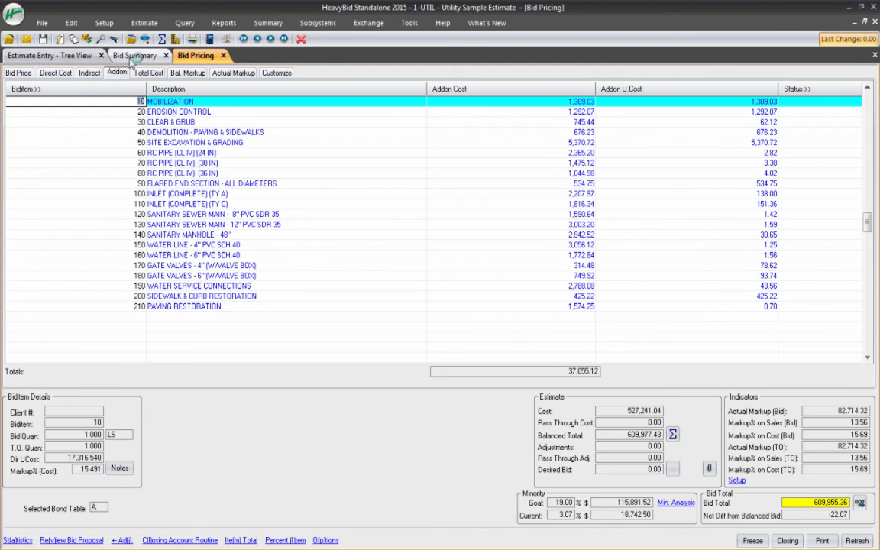
pyautogui.click(132, 57)
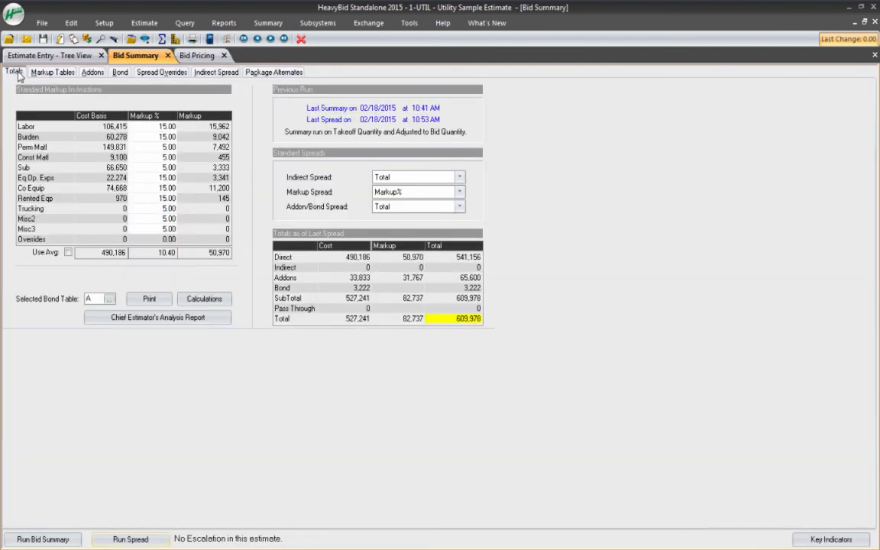
pyautogui.click(90, 72)
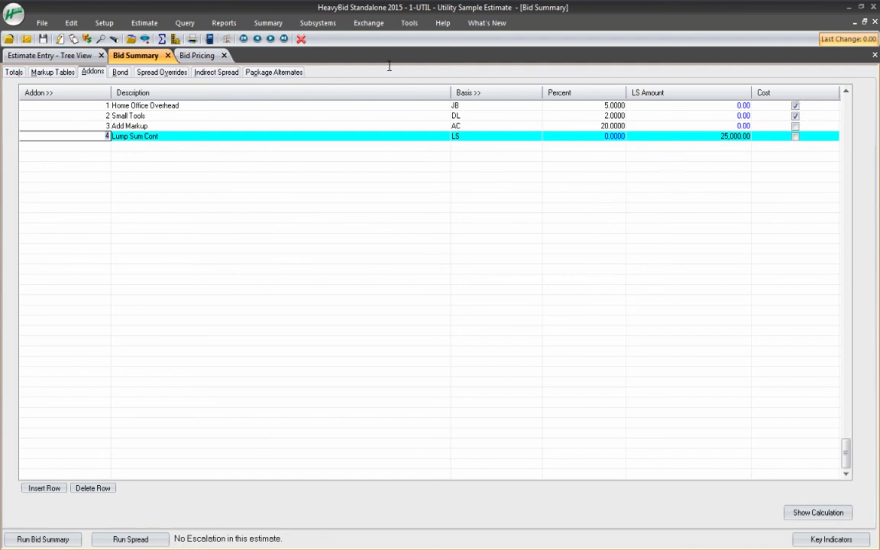
pyautogui.click(14, 72)
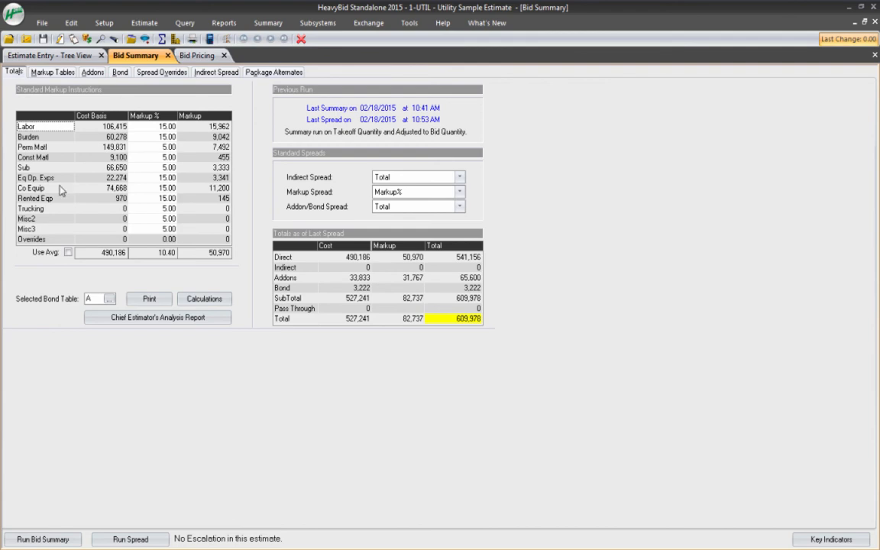